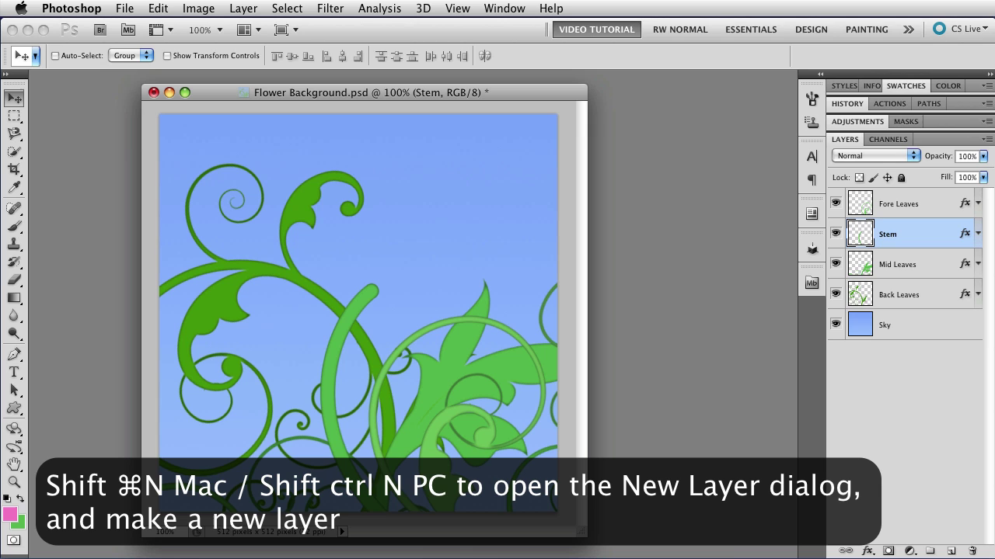
Step: Create a new empty layer named 'Blossom' through the New Layer dialog, just above Stem
{"action": "key", "text": "shift+super+n"}
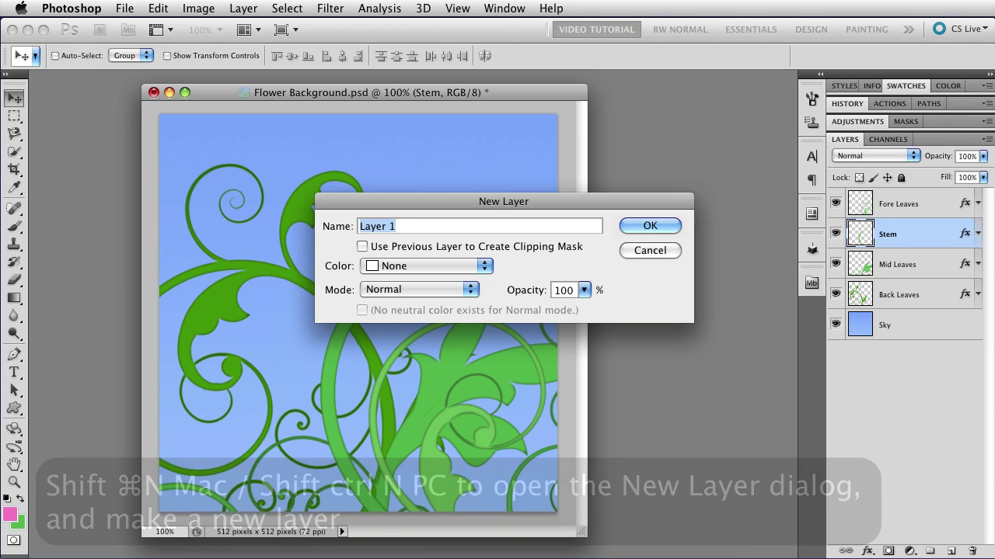
{"action": "type", "text": "Blossom"}
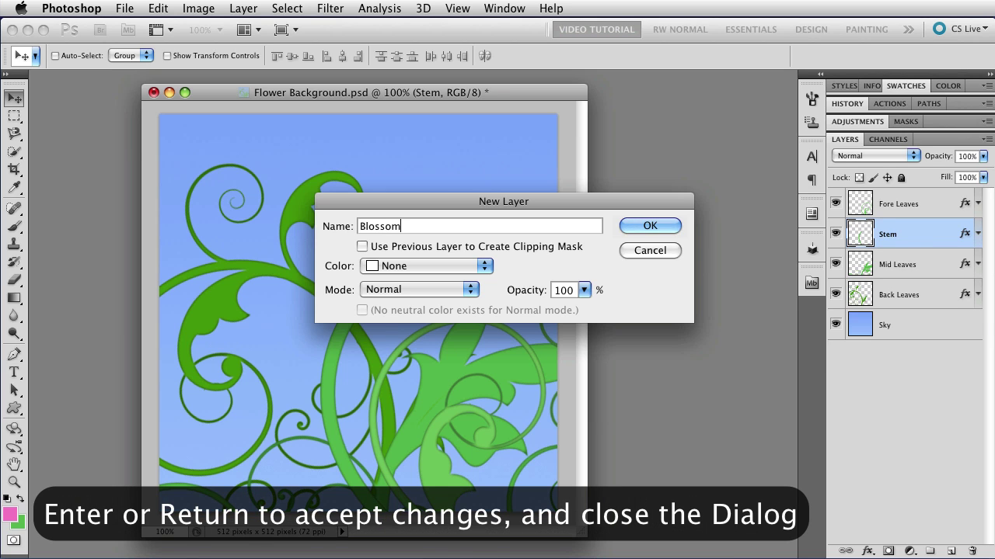
{"action": "key", "text": "Return"}
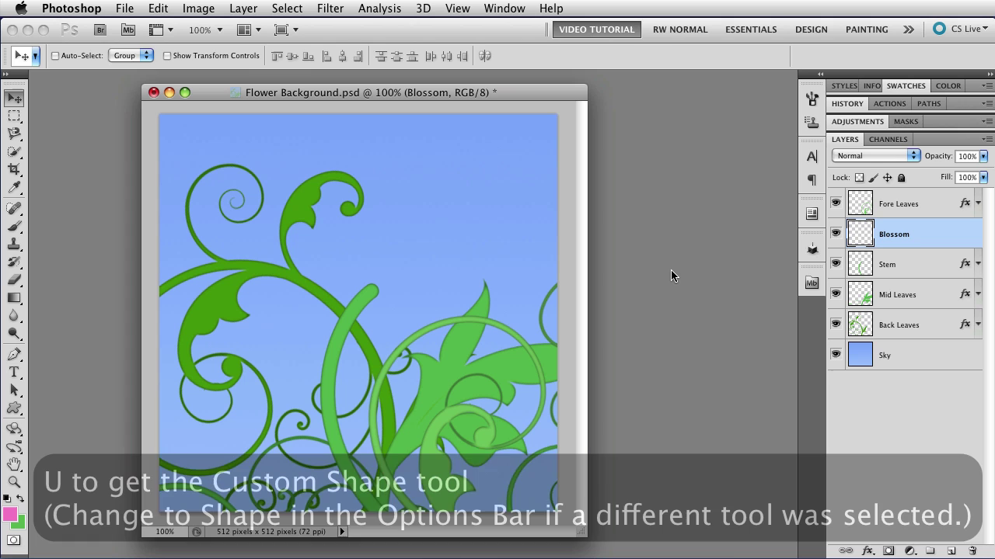
Step: Set the Custom Shape tool to Fill Pixels with the Flower Blossom shape selected
{"action": "key", "text": "u"}
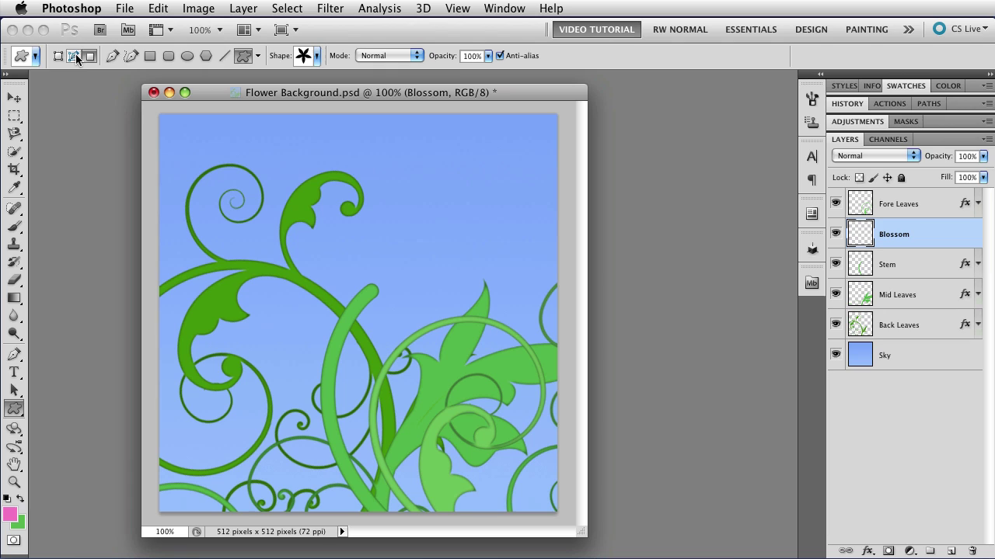
{"action": "left_click", "coordinate": [90, 57]}
{"action": "left_click", "coordinate": [317, 57]}
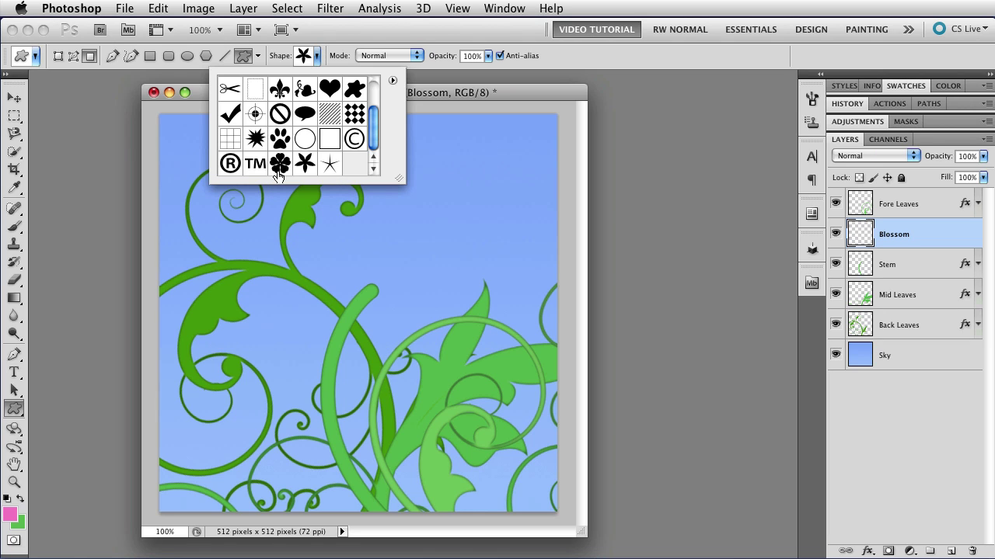
{"action": "left_click", "coordinate": [279, 173]}
{"action": "left_click", "coordinate": [503, 87]}
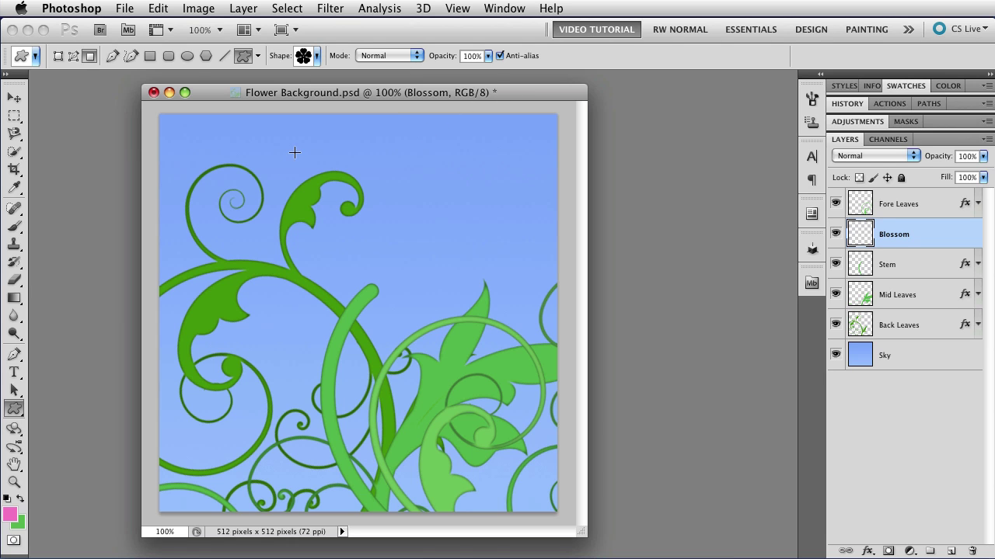
Step: Drag out a large pink five-petal blossom across the upper canvas on the Blossom layer
{"action": "left_click_drag", "start_coordinate": [281, 147], "coordinate": [476, 441]}
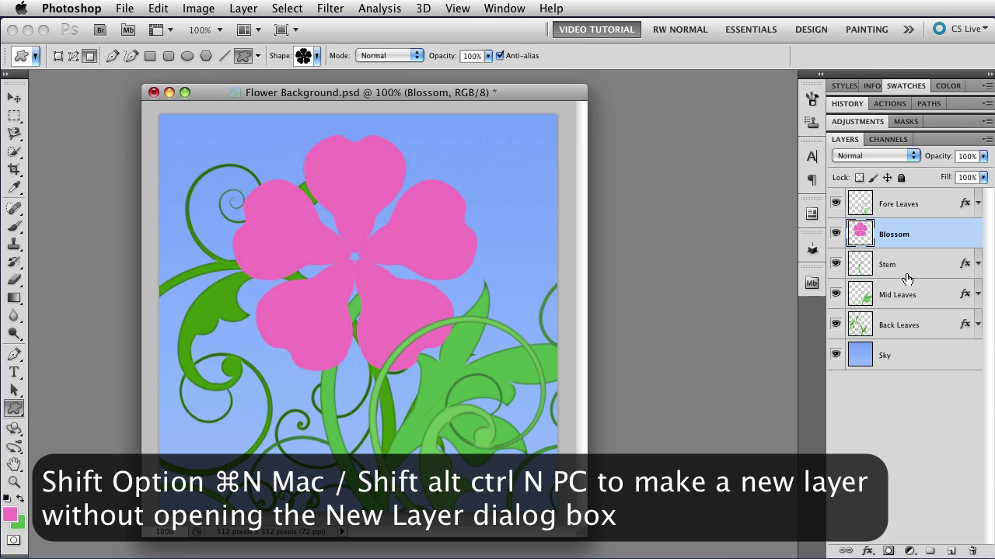
Step: On a new layer above Blossom, draw a green pointed star-leaf shape outward from the flower's centre
{"action": "key", "text": "shift+alt+super+n"}
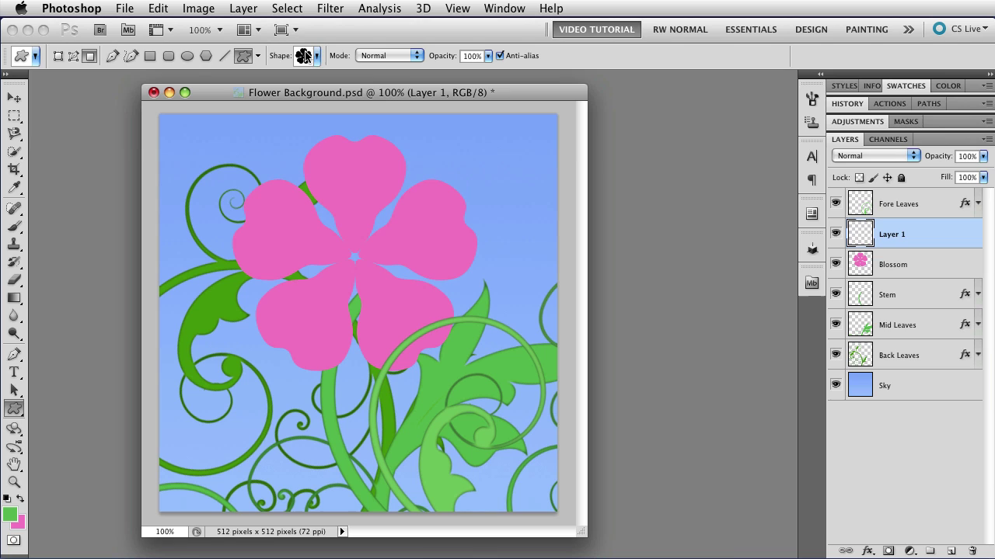
{"action": "left_click", "coordinate": [305, 54]}
{"action": "left_click", "coordinate": [307, 167]}
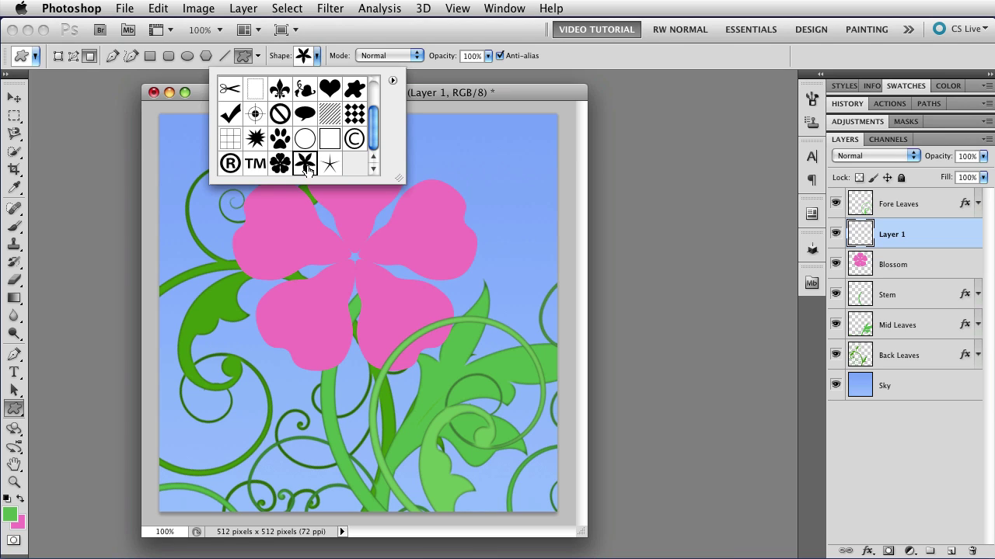
{"action": "left_click", "coordinate": [353, 256]}
{"action": "left_click_drag", "start_coordinate": [353, 256], "coordinate": [383, 290]}
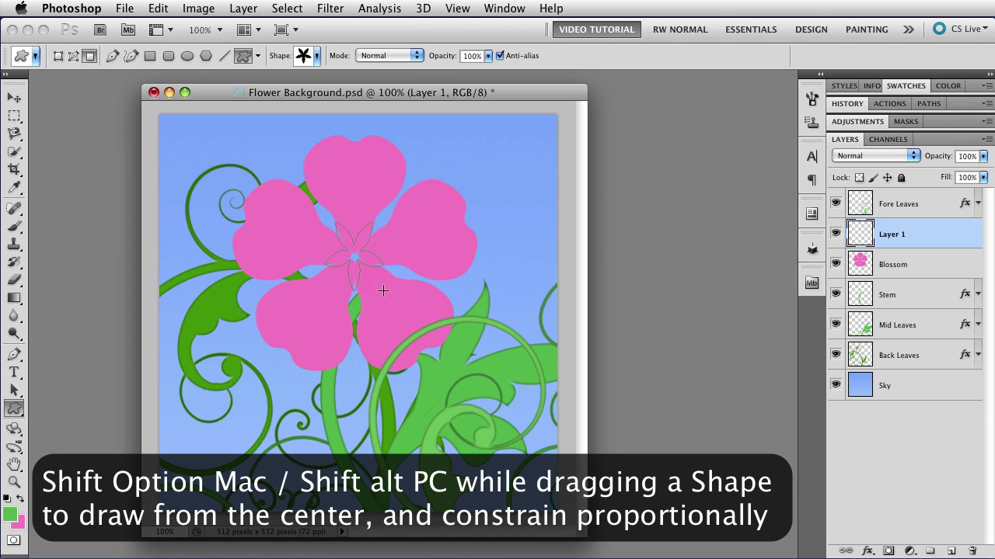
{"action": "left_click_drag", "start_coordinate": [383, 290], "coordinate": [461, 365]}
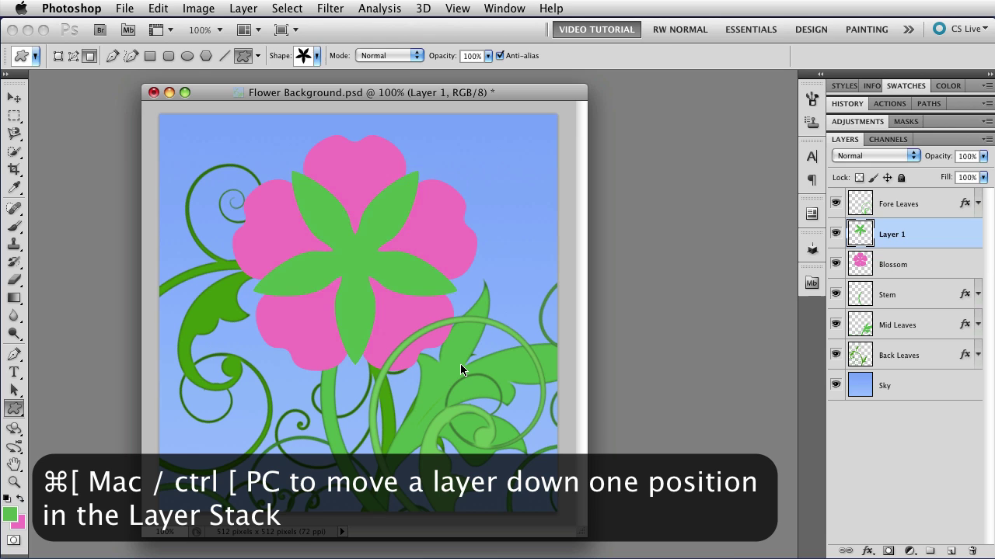
Step: Shuffle Layer 1 through the stack, leaving it just below Blossom so the star points show behind the petals
{"action": "key", "text": "super+bracketleft"}
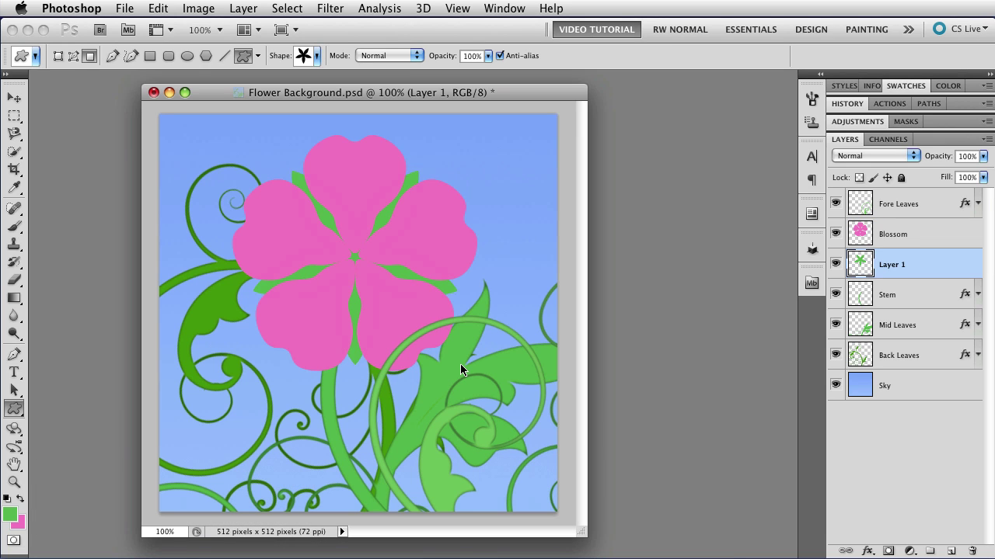
{"action": "key", "text": "super+bracketleft"}
{"action": "key", "text": "super+bracketleft"}
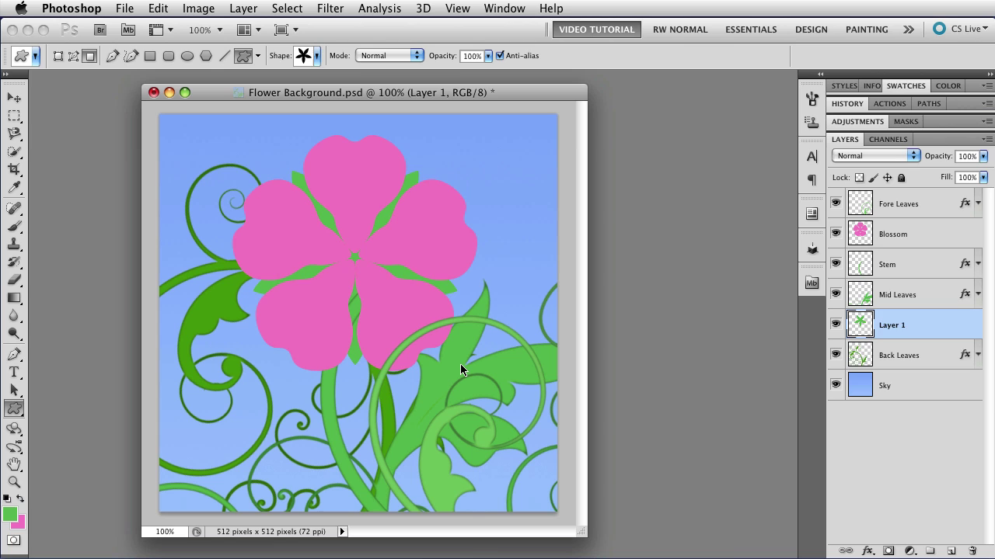
{"action": "key", "text": "super+bracketleft"}
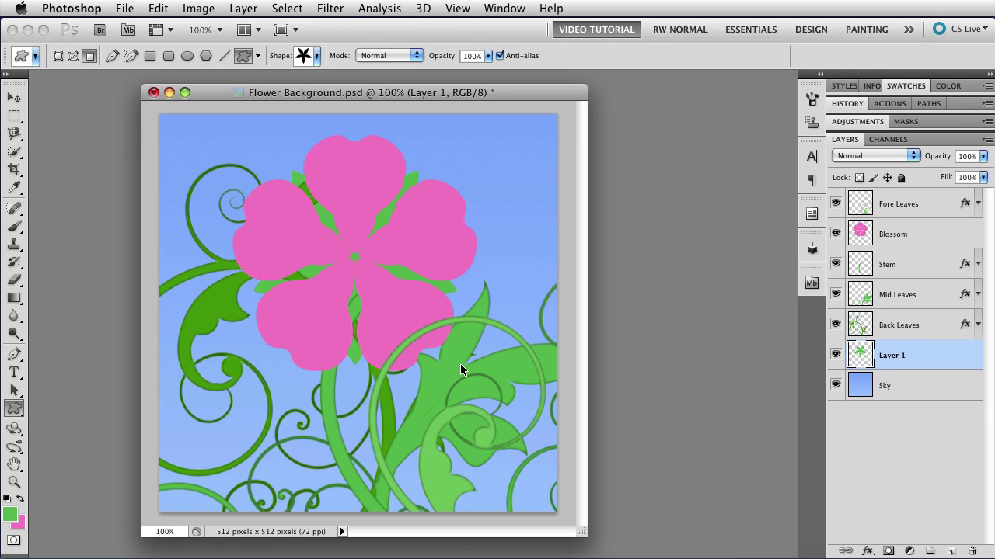
{"action": "key", "text": "super+bracketright"}
{"action": "key", "text": "super+bracketright"}
{"action": "key", "text": "super+bracketright"}
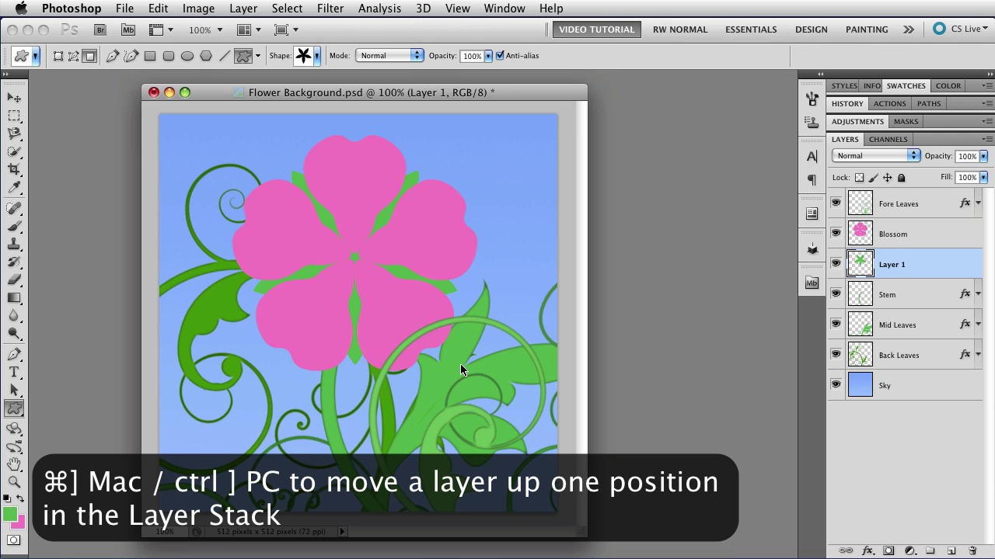
{"action": "key", "text": "super+bracketright"}
{"action": "key", "text": "super+bracketright"}
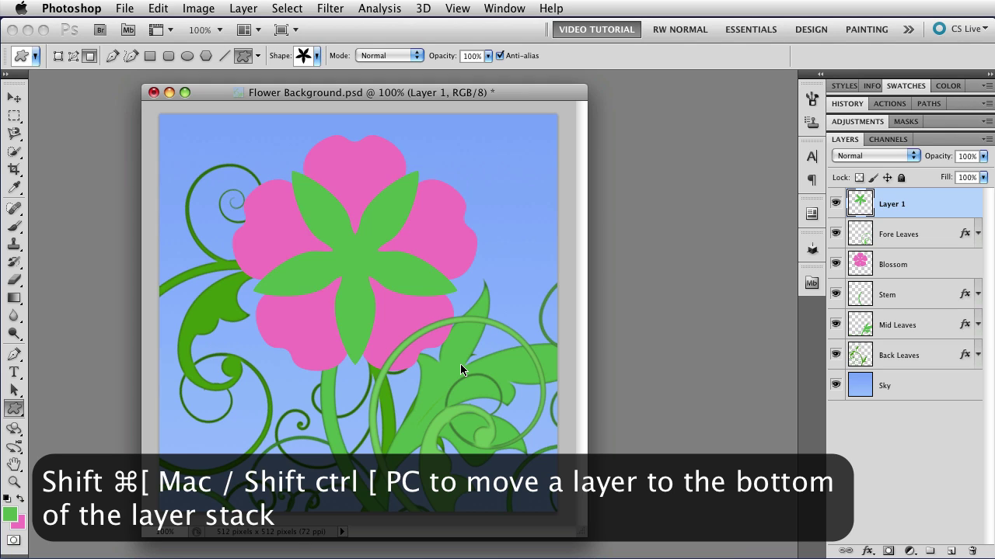
{"action": "key", "text": "shift+super+bracketleft"}
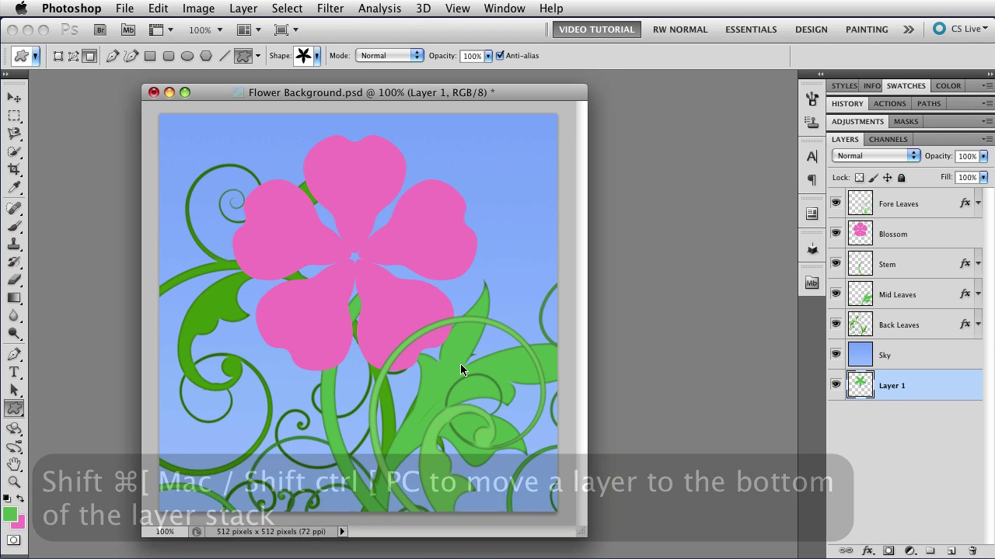
{"action": "key", "text": "shift+super+bracketright"}
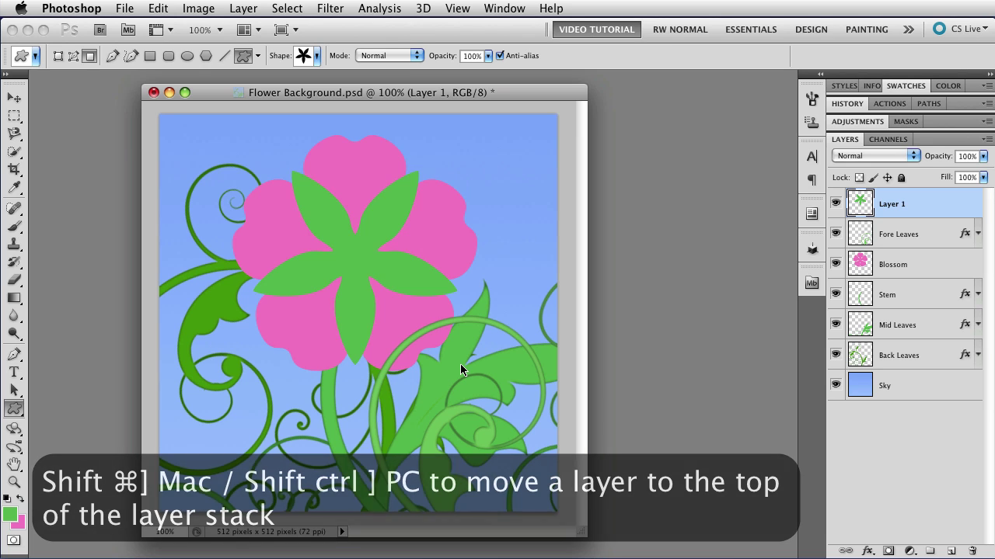
{"action": "key", "text": "super+bracketleft"}
{"action": "key", "text": "super+bracketleft"}
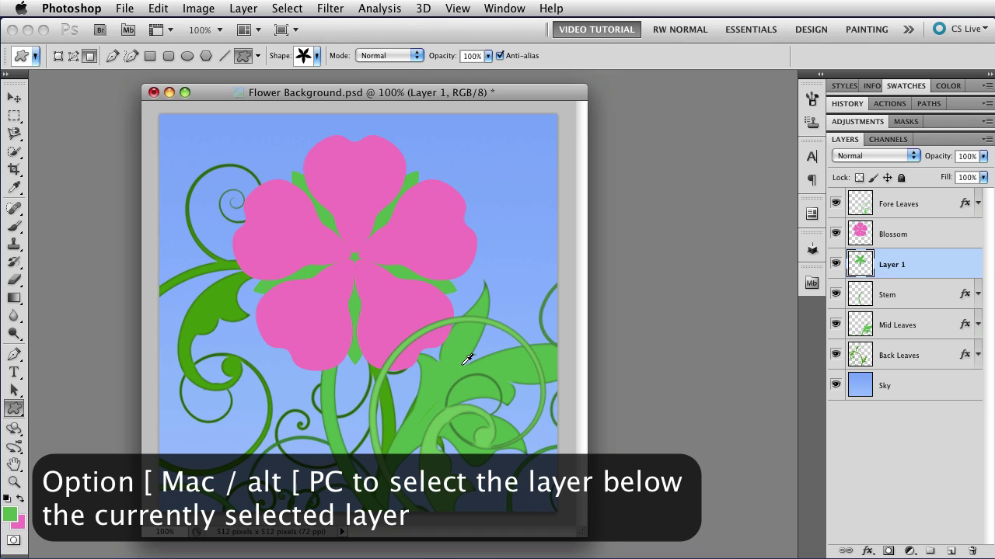
Step: Step the active layer back to Blossom and add an empty Layer 2 above it without the dialog
{"action": "key", "text": "alt+bracketleft"}
{"action": "key", "text": "alt+bracketleft"}
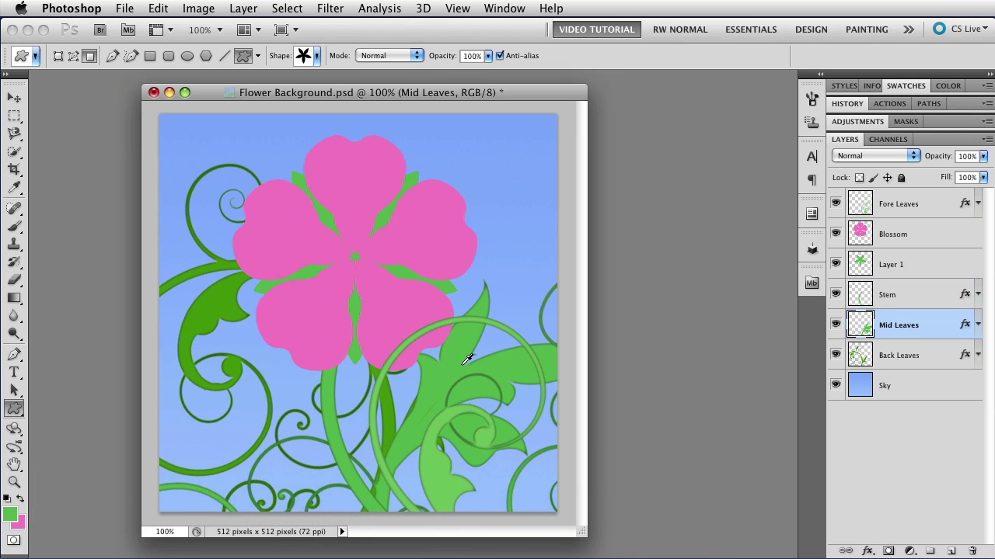
{"action": "key", "text": "alt+bracketright"}
{"action": "key", "text": "alt+bracketright"}
{"action": "key", "text": "alt+bracketright"}
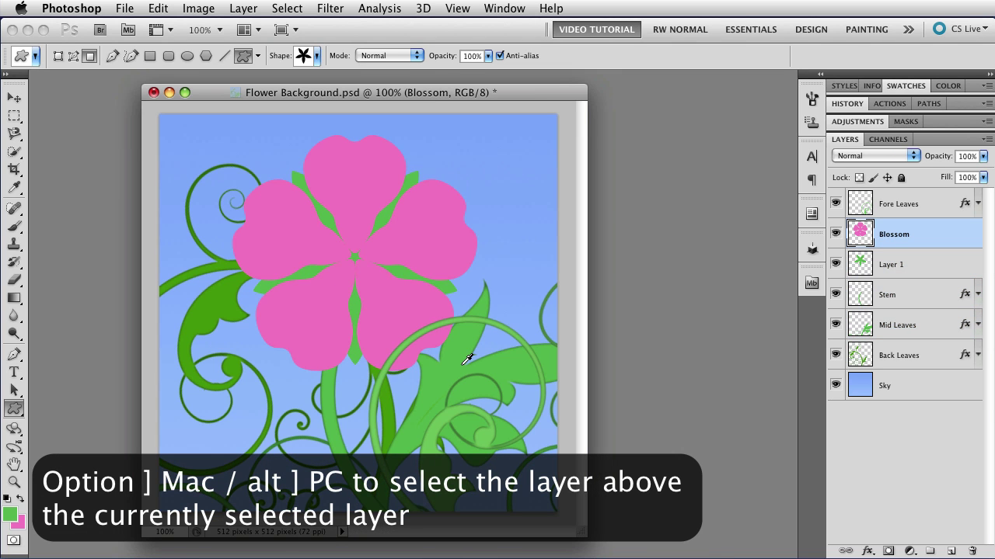
{"action": "key", "text": "alt+bracketright"}
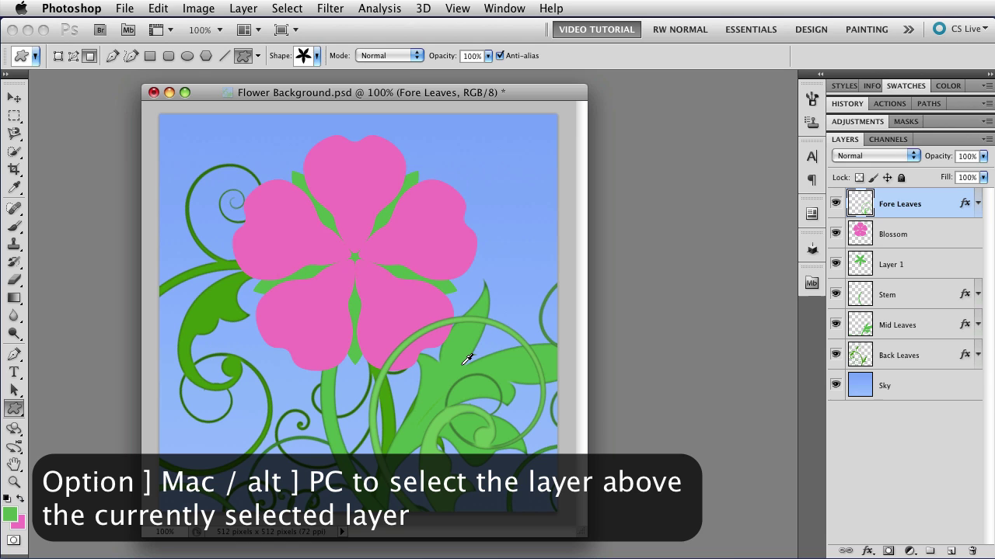
{"action": "key", "text": "alt+bracketright"}
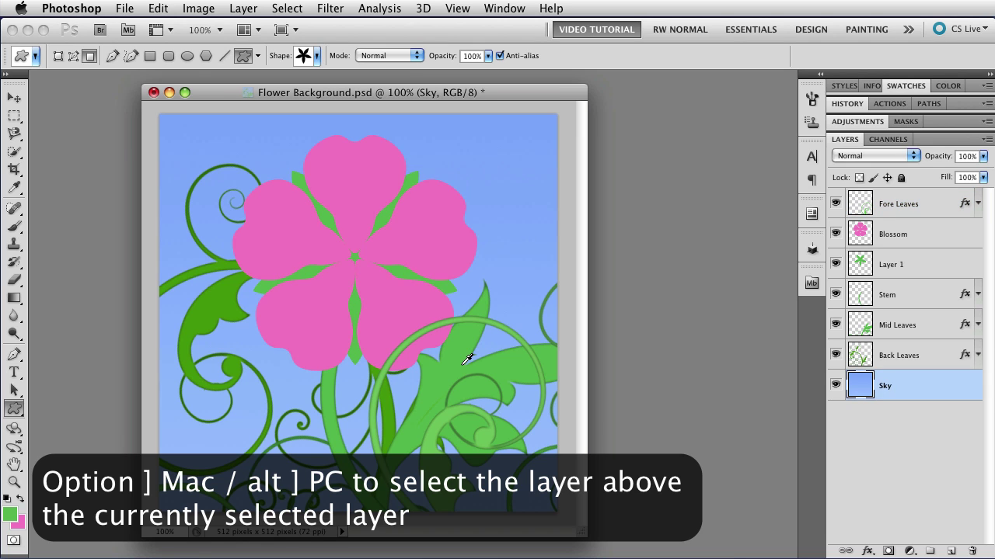
{"action": "key", "text": "alt+bracketright"}
{"action": "key", "text": "alt+bracketright"}
{"action": "key", "text": "alt+bracketright"}
{"action": "key", "text": "alt+bracketright"}
{"action": "key", "text": "alt+bracketleft"}
{"action": "key", "text": "alt+bracketleft"}
{"action": "key", "text": "alt+bracketleft"}
{"action": "key", "text": "alt+bracketleft"}
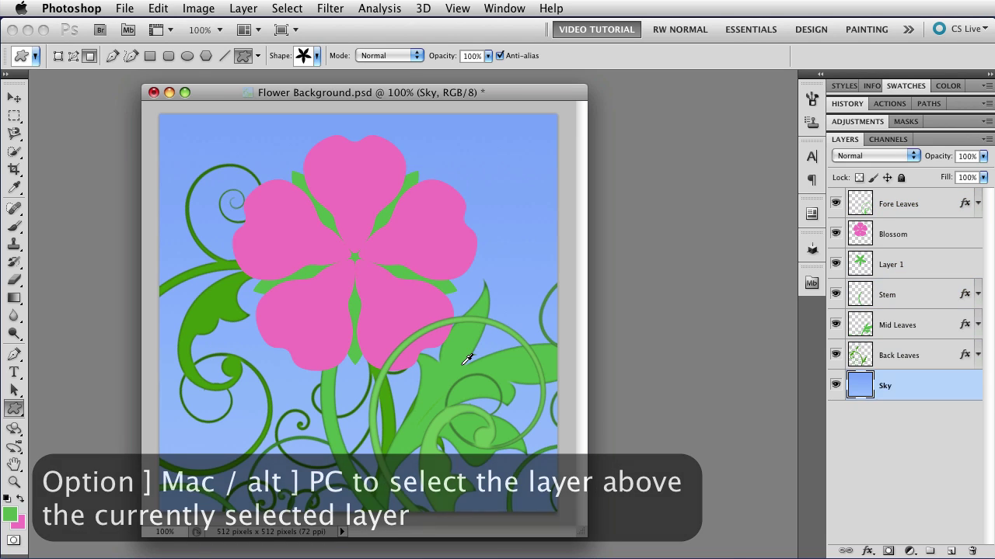
{"action": "key", "text": "alt+bracketleft"}
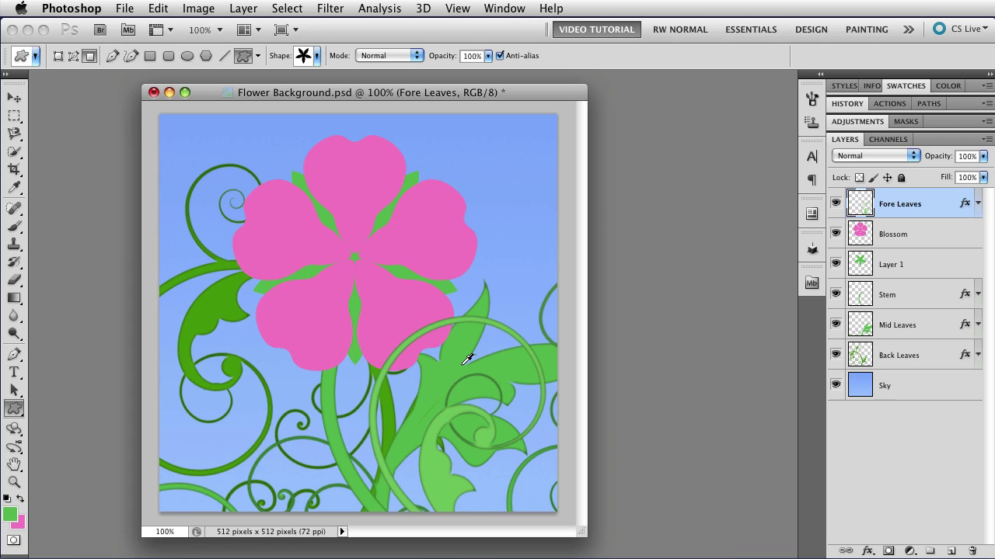
{"action": "key", "text": "alt+bracketleft"}
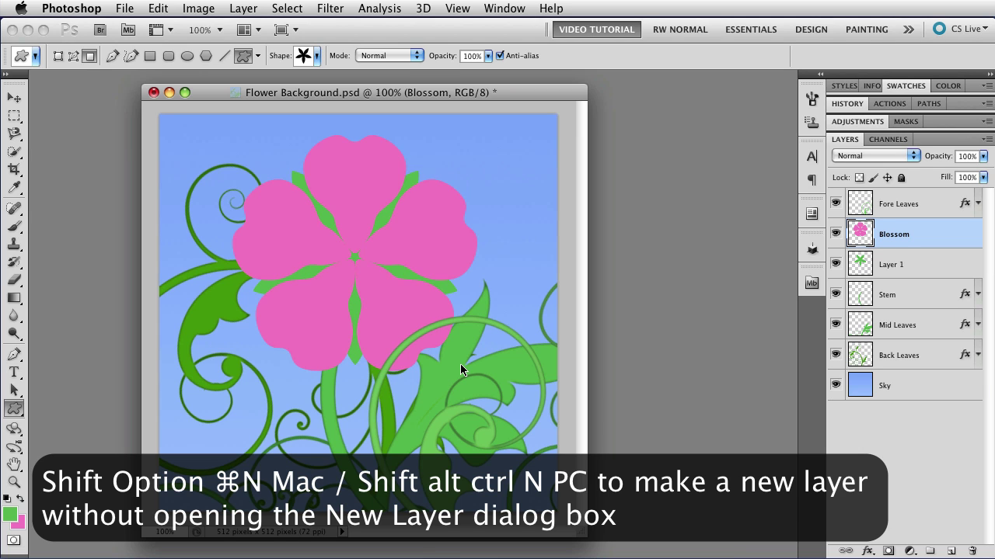
{"action": "key", "text": "shift+alt+ctrl+n"}
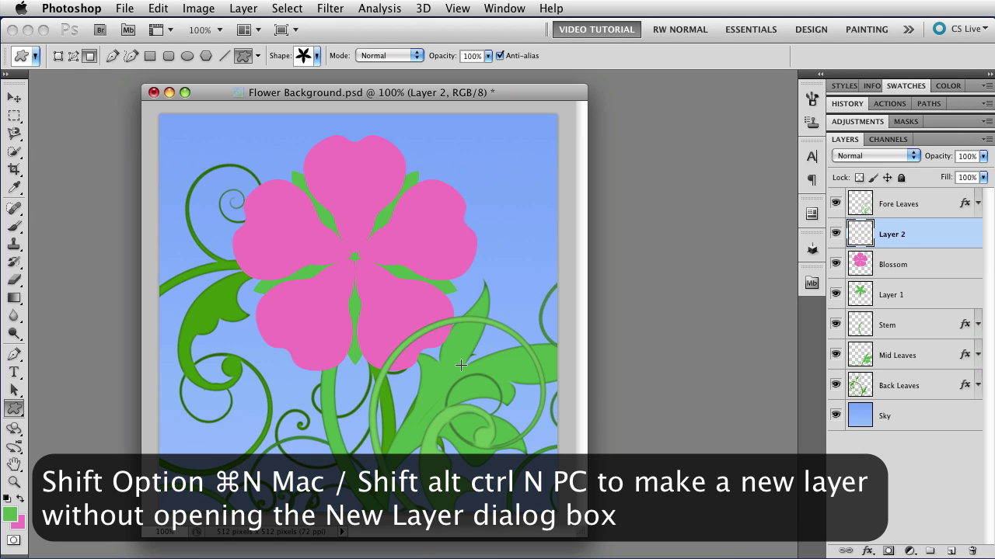
Step: Choose the starburst custom shape and drag it out from the flower centre on Layer 2
{"action": "left_click", "coordinate": [317, 55]}
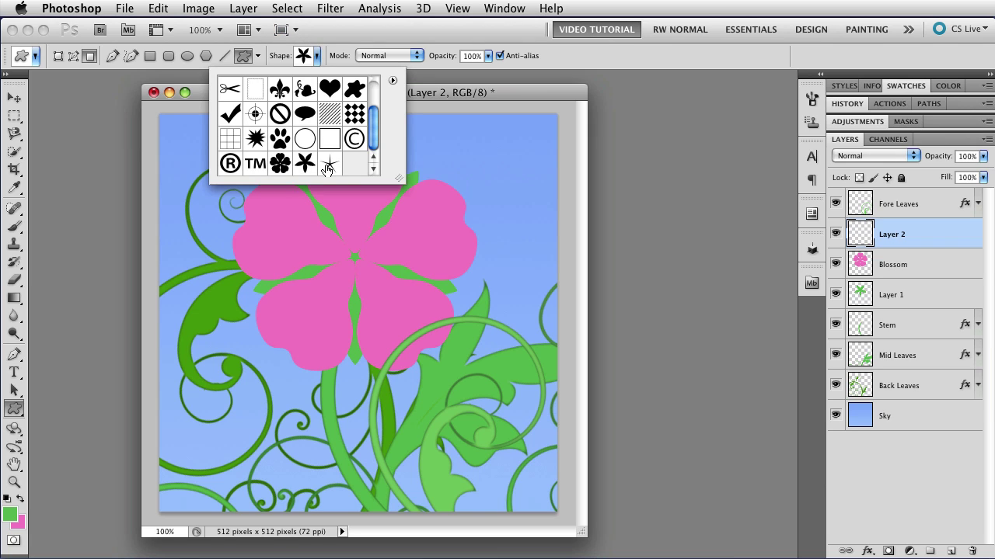
{"action": "left_click", "coordinate": [327, 167]}
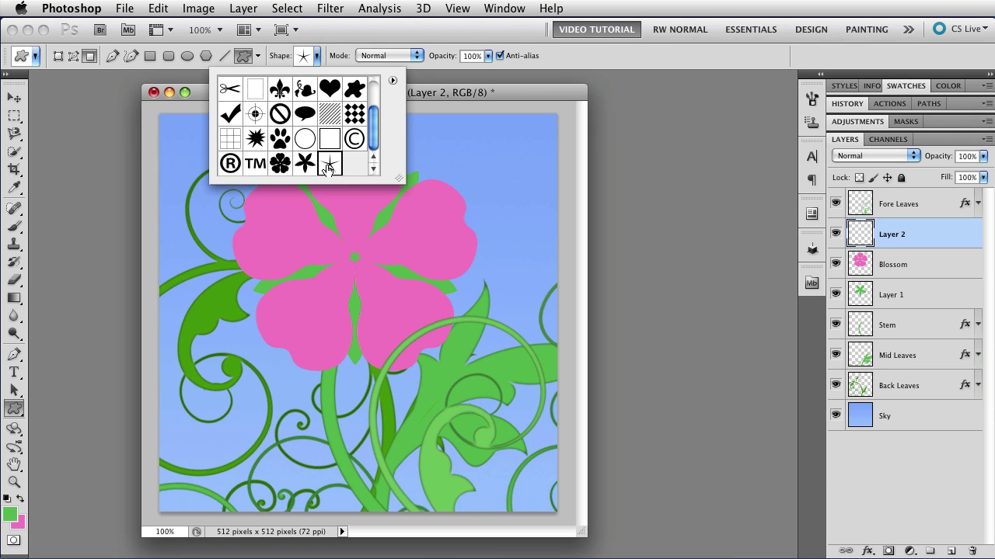
{"action": "left_click", "coordinate": [354, 257]}
{"action": "left_click_drag", "start_coordinate": [360, 267], "coordinate": [455, 376]}
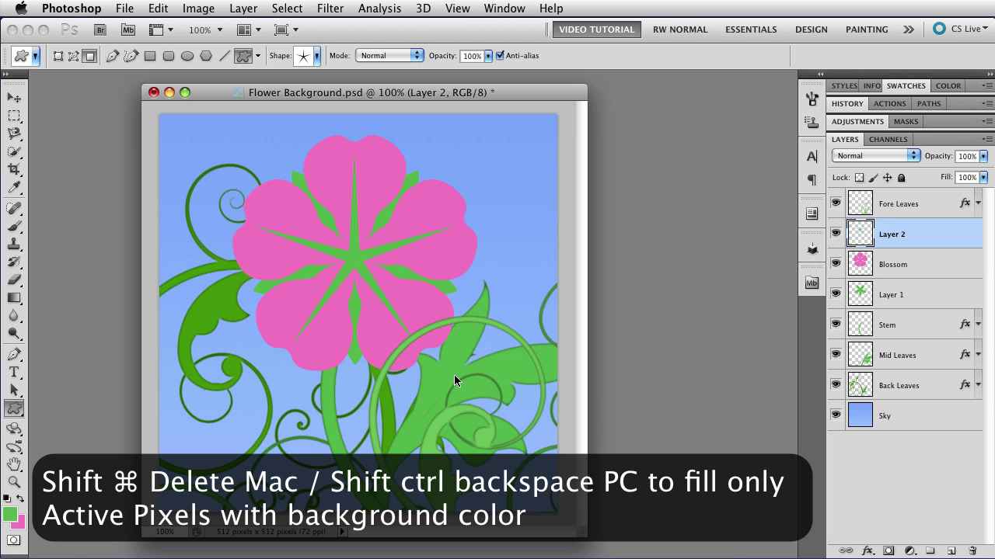
Step: Fill only the starburst's pixels on Layer 2 with the pink background colour
{"action": "key", "text": "shift+super+BackSpace"}
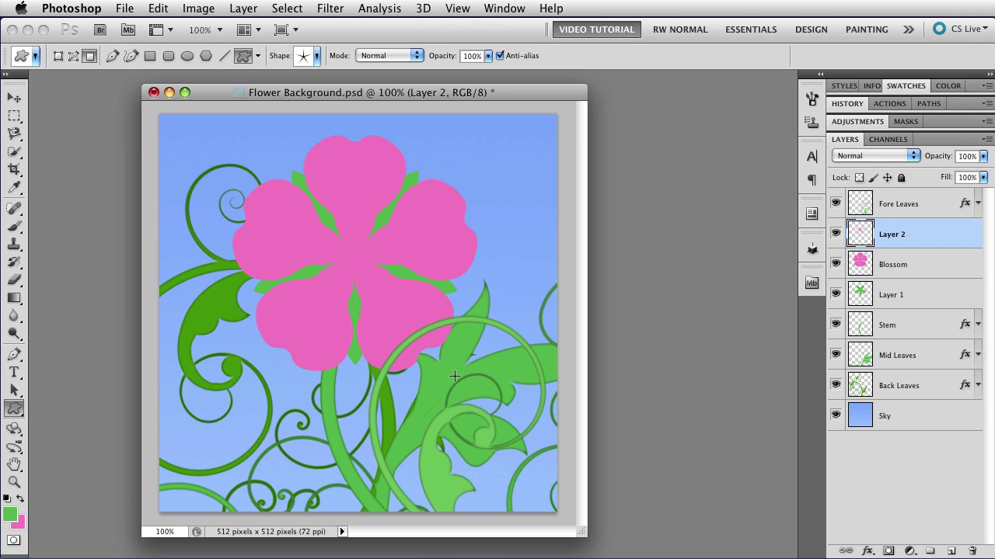
{"action": "key", "text": "v"}
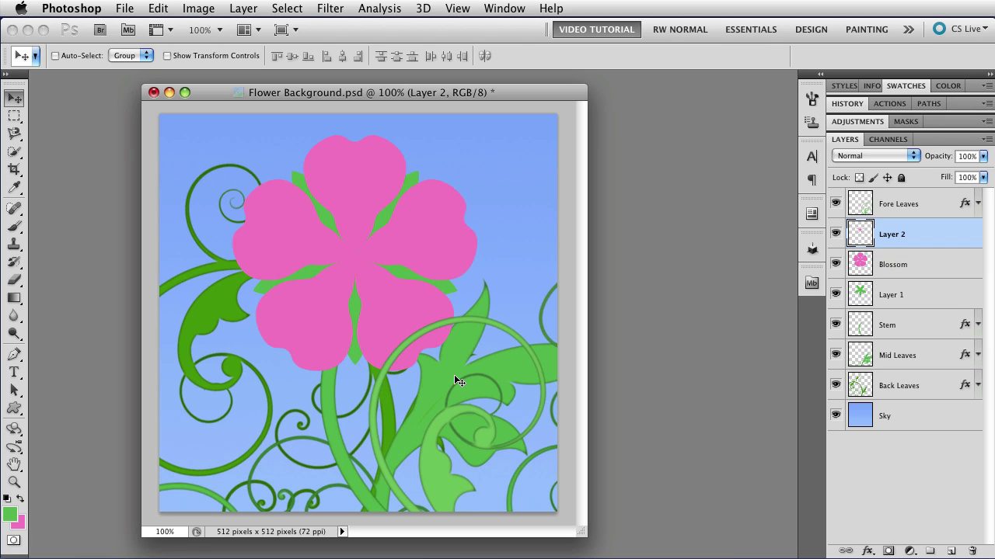
Step: Cycle Layer 2 through the blend modes and settle on Multiply for a darker magenta starburst
{"action": "key", "text": "shift+plus"}
{"action": "key", "text": "shift+plus"}
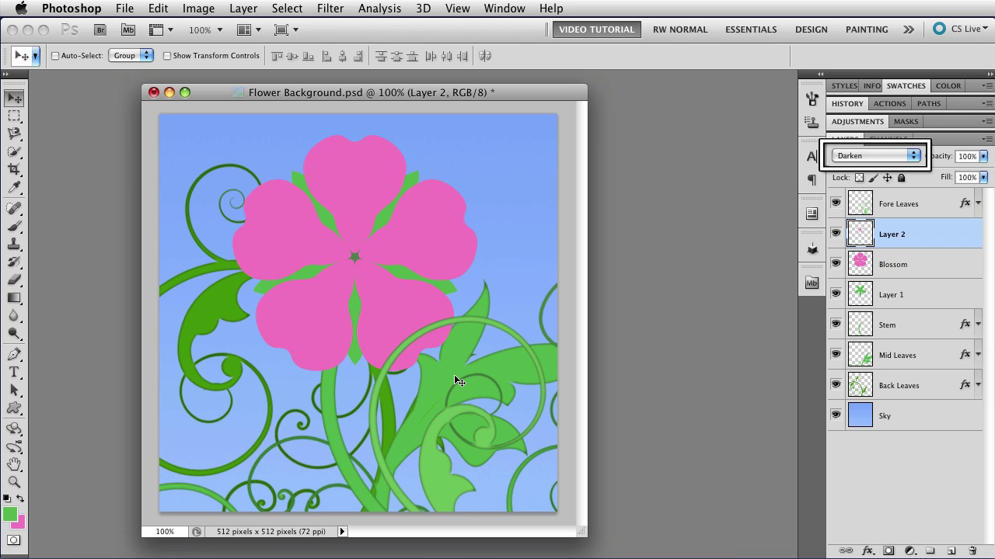
{"action": "key", "text": "shift+plus"}
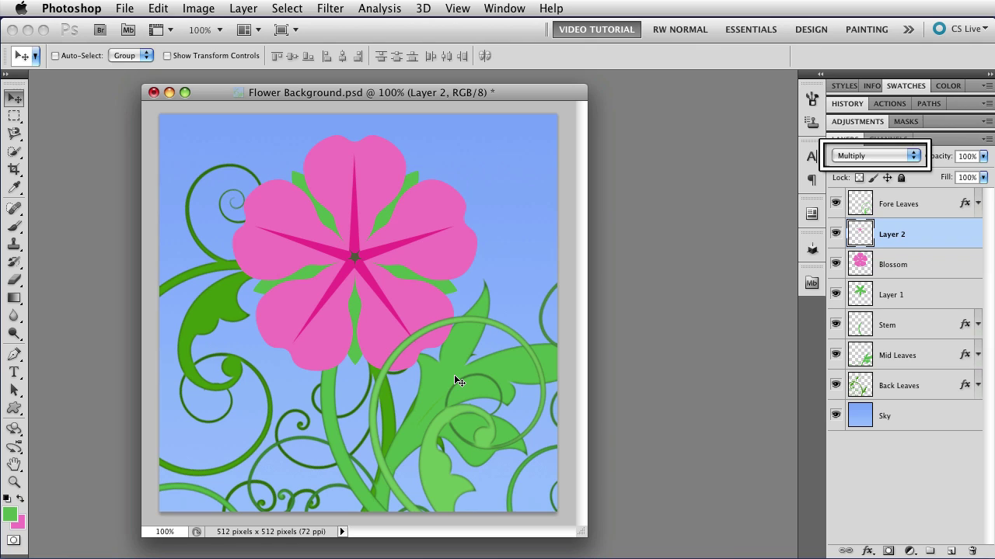
{"action": "key", "text": "shift+plus"}
{"action": "key", "text": "shift+plus"}
{"action": "key", "text": "shift+plus"}
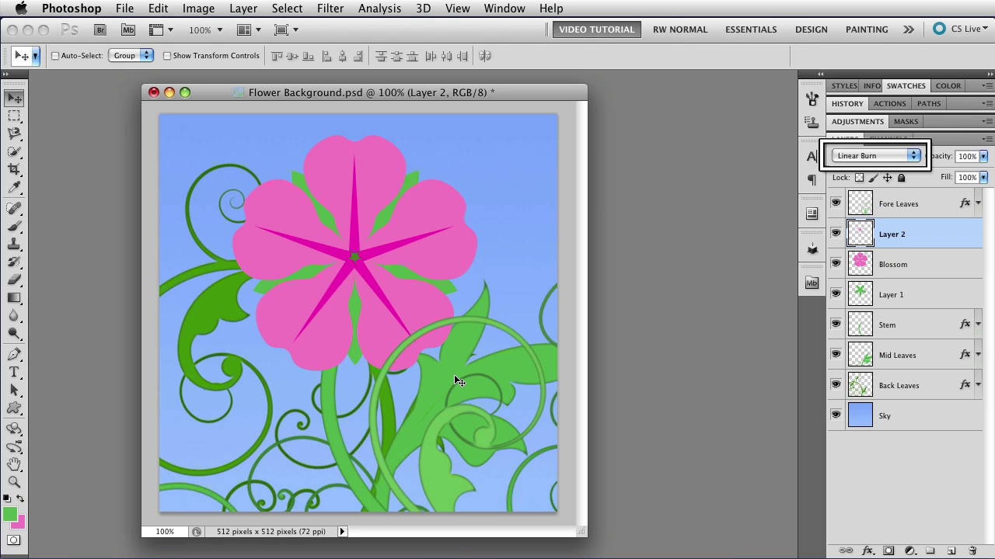
{"action": "key", "text": "shift+plus"}
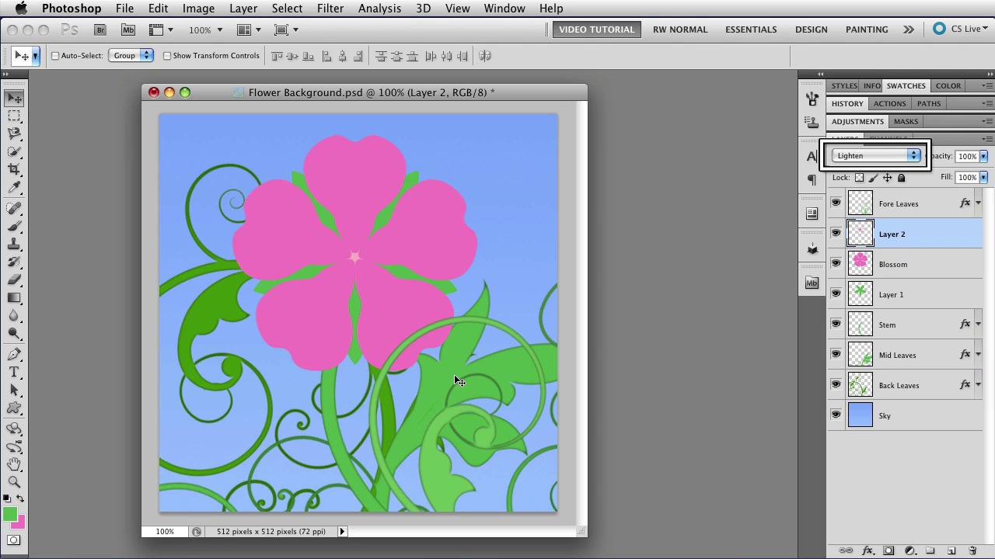
{"action": "key", "text": "shift+minus"}
{"action": "key", "text": "shift+minus"}
{"action": "key", "text": "shift+minus"}
{"action": "key", "text": "shift+minus"}
{"action": "key", "text": "shift+minus"}
{"action": "key", "text": "shift+minus"}
{"action": "key", "text": "shift+minus"}
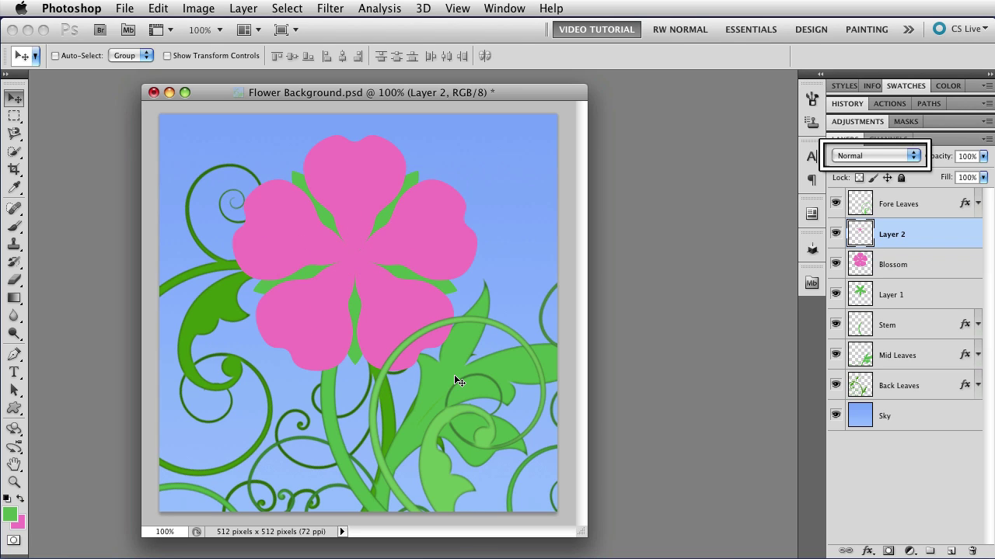
{"action": "key", "text": "shift+minus"}
{"action": "key", "text": "shift+plus"}
{"action": "key", "text": "shift+plus"}
{"action": "key", "text": "shift+plus"}
{"action": "key", "text": "shift+plus"}
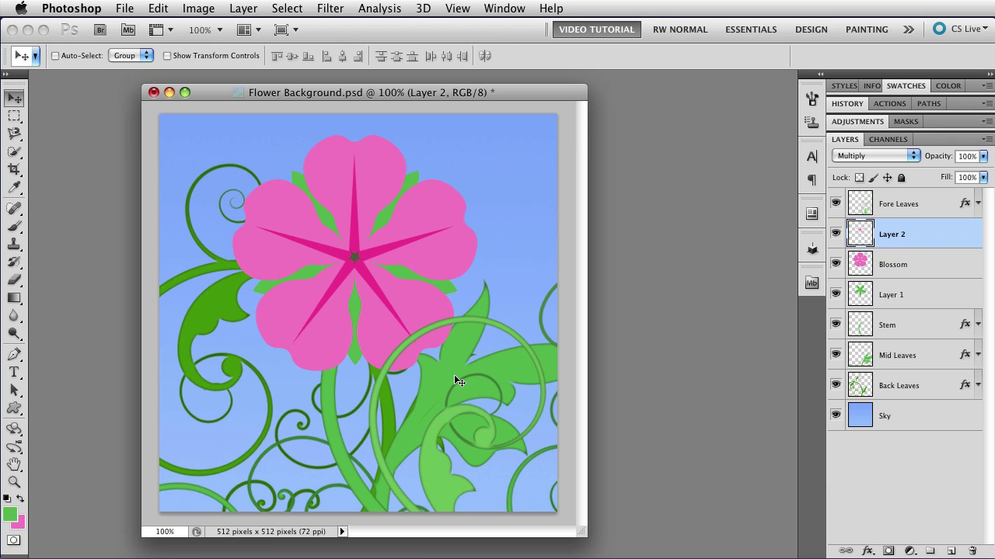
Step: Set Layer 2's opacity to 50%, briefly trying 20% before returning to 50%
{"action": "key", "text": "5"}
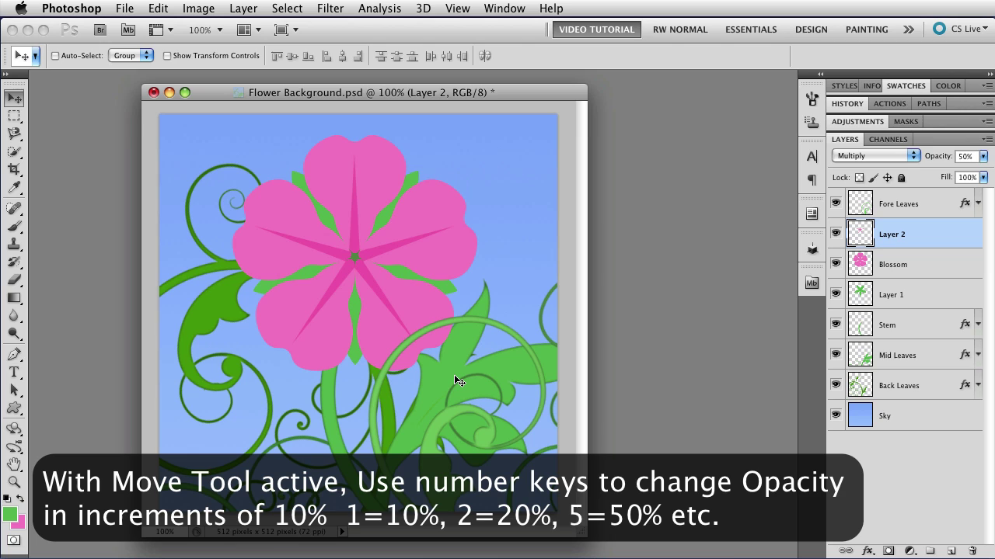
{"action": "key", "text": "2"}
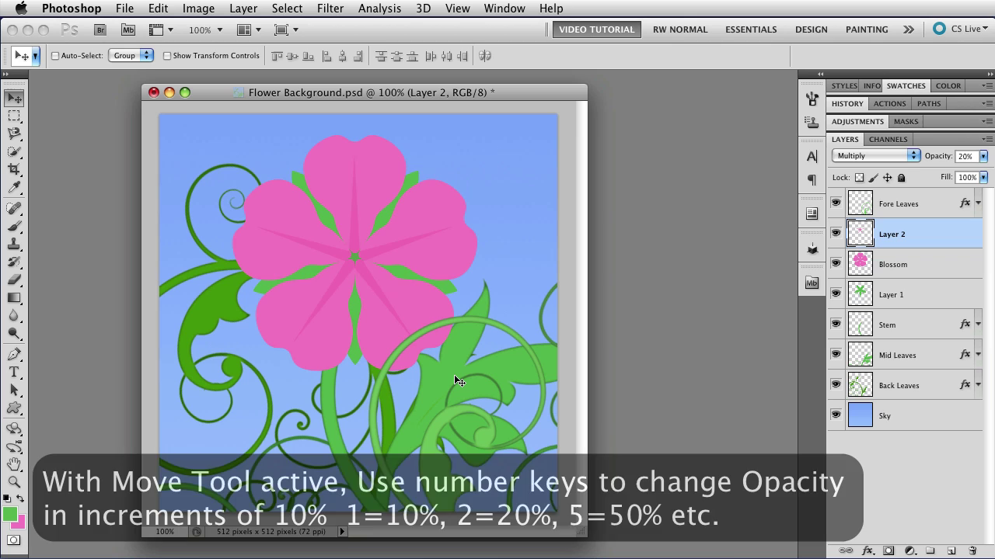
{"action": "key", "text": "5"}
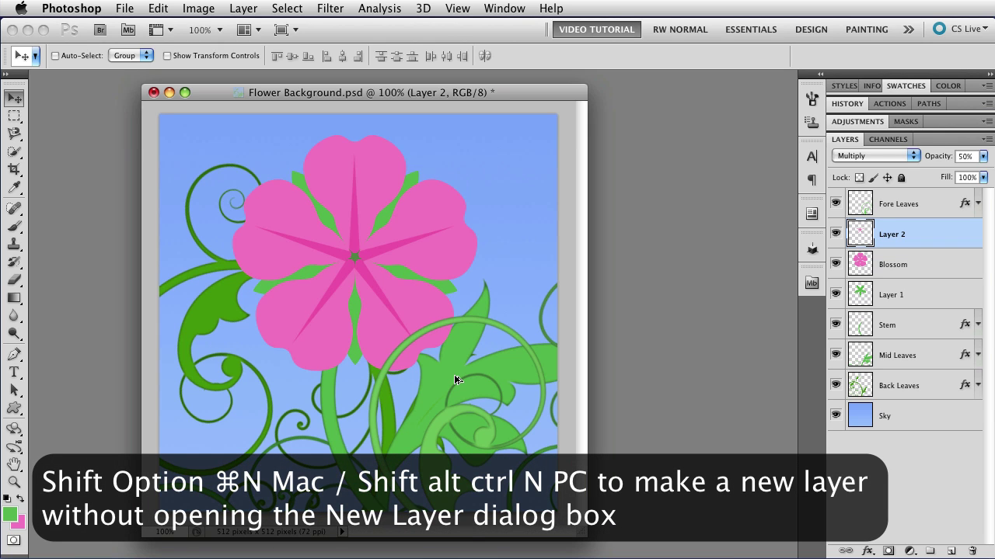
Step: Create an empty Layer 3 above Layer 2, ending with the Elliptical Marquee tool selected
{"action": "key", "text": "shift+alt+super+n"}
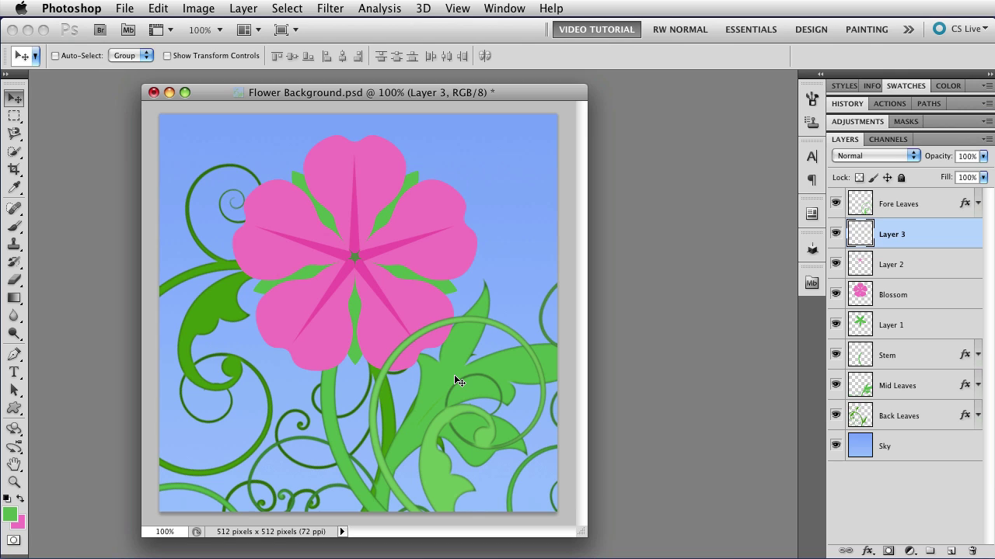
{"action": "key", "text": "m"}
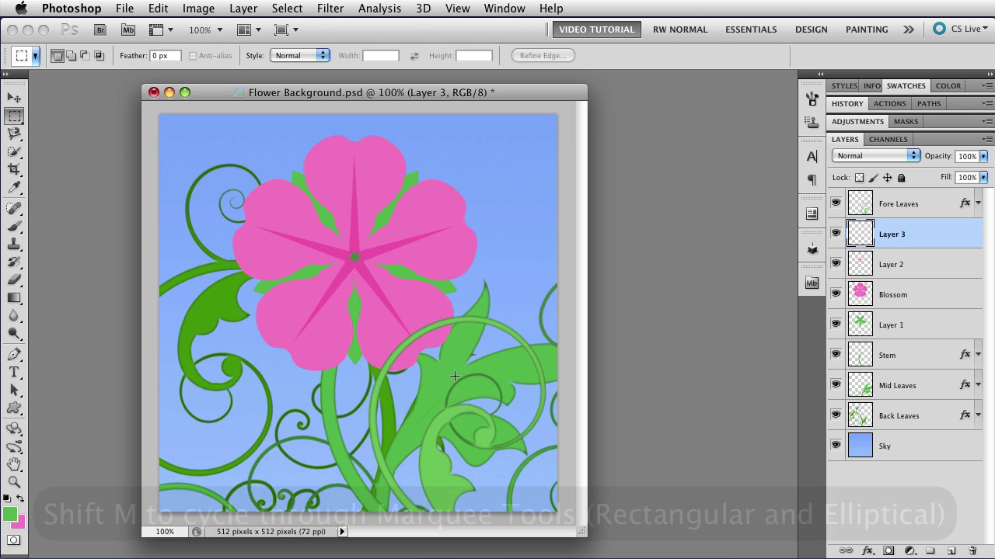
{"action": "key", "text": "shift+m"}
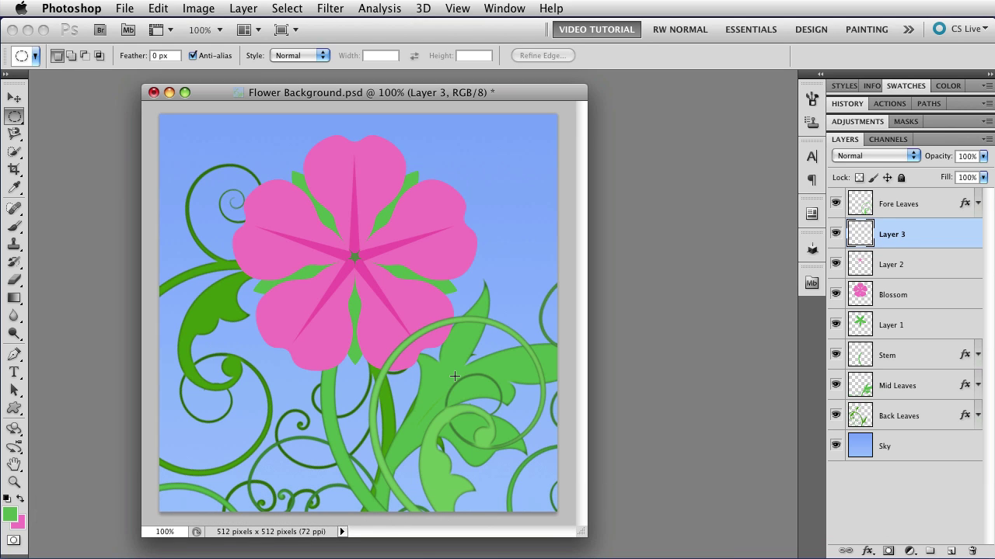
{"action": "key", "text": "l"}
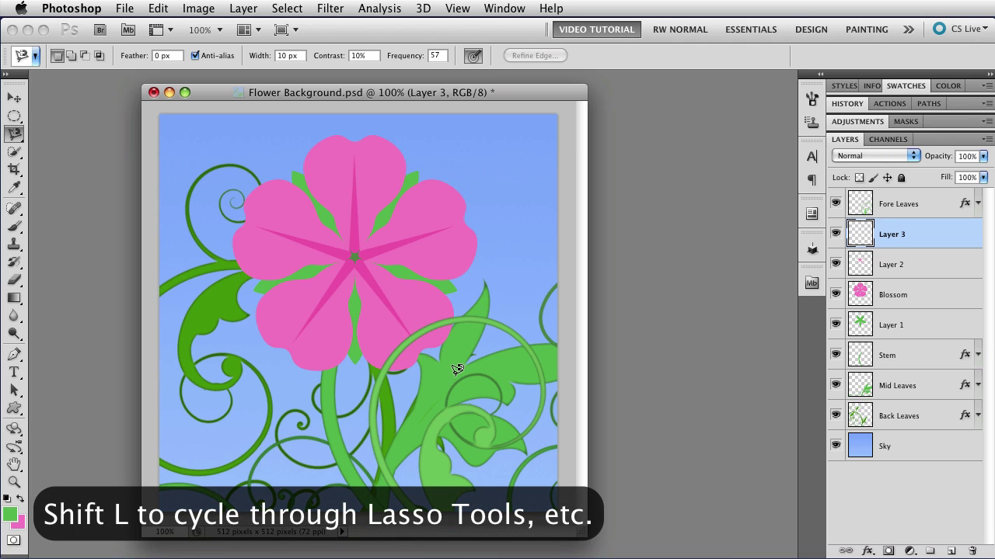
{"action": "key", "text": "shift+l"}
{"action": "key", "text": "shift+l"}
{"action": "key", "text": "shift+l"}
{"action": "key", "text": "shift+l"}
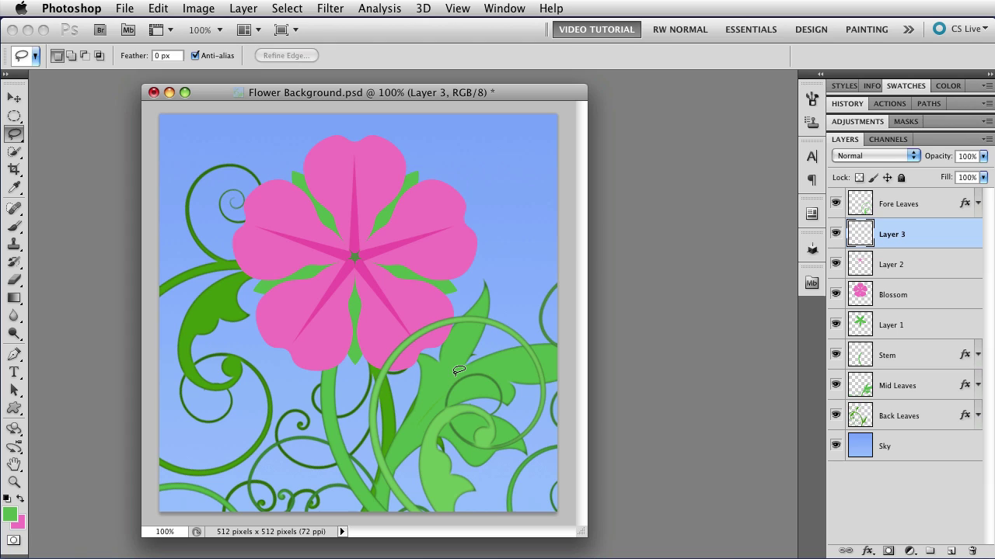
{"action": "key", "text": "m"}
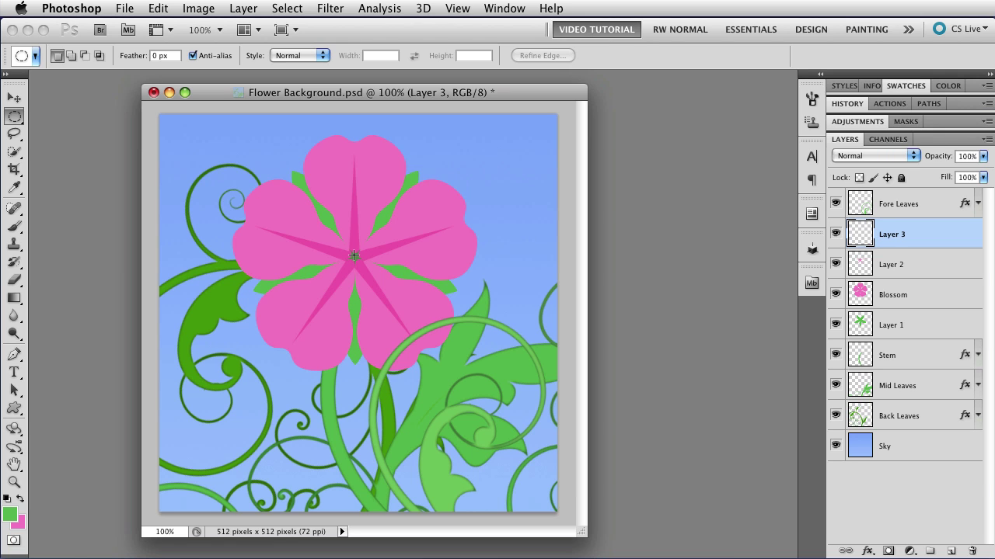
Step: Draw a small circular selection centred on the middle of the pink flower
{"action": "left_click_drag", "start_coordinate": [353, 256], "coordinate": [380, 286]}
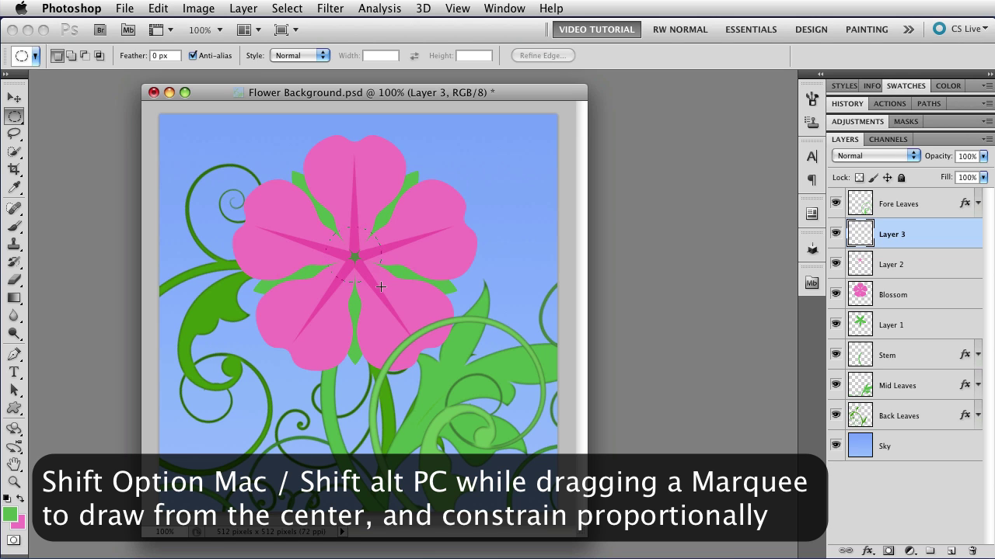
{"action": "left_click_drag", "start_coordinate": [381, 286], "coordinate": [418, 248]}
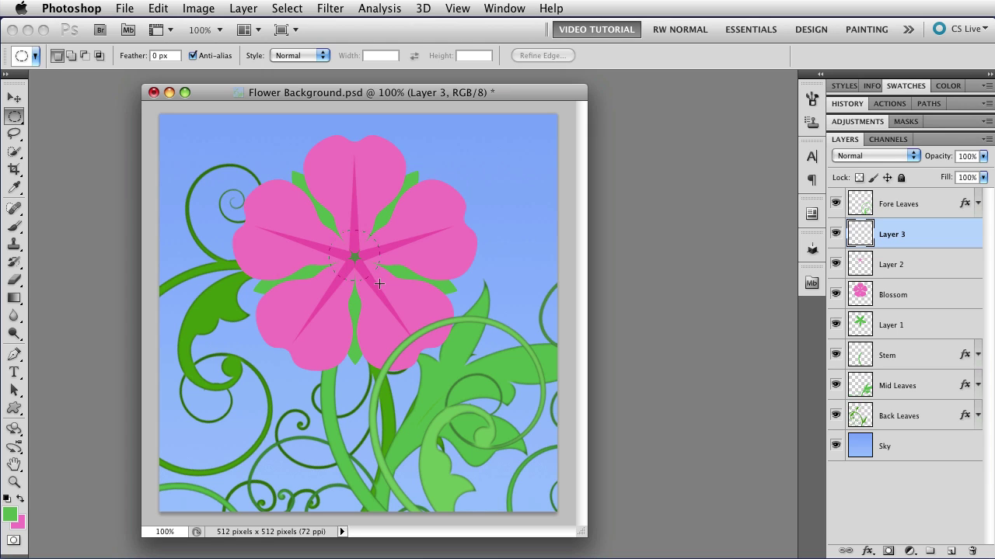
{"action": "left_click_drag", "start_coordinate": [379, 285], "coordinate": [378, 284]}
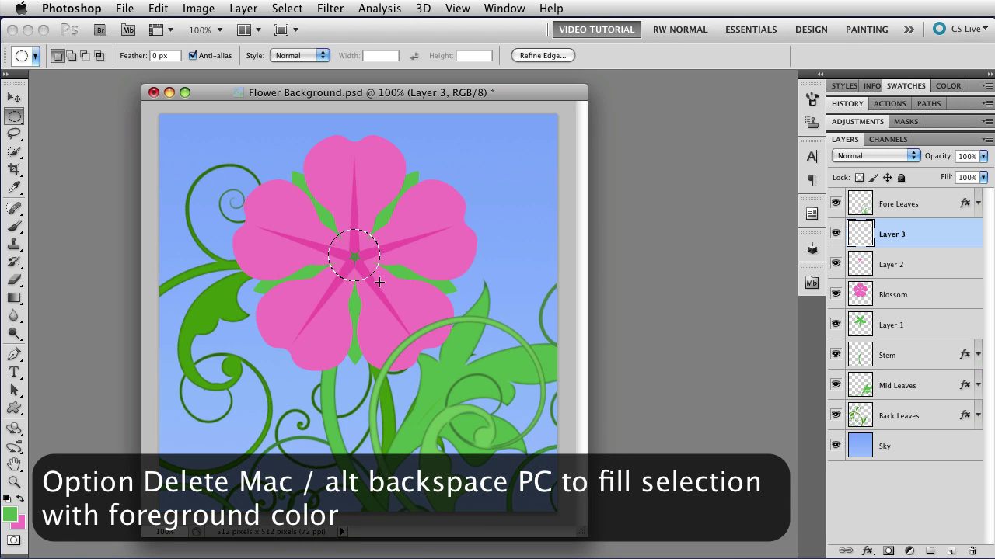
Step: Fill the circular selection on Layer 3 with the green foreground colour, then deselect
{"action": "key", "text": "alt"}
{"action": "key", "text": "alt+BackSpace"}
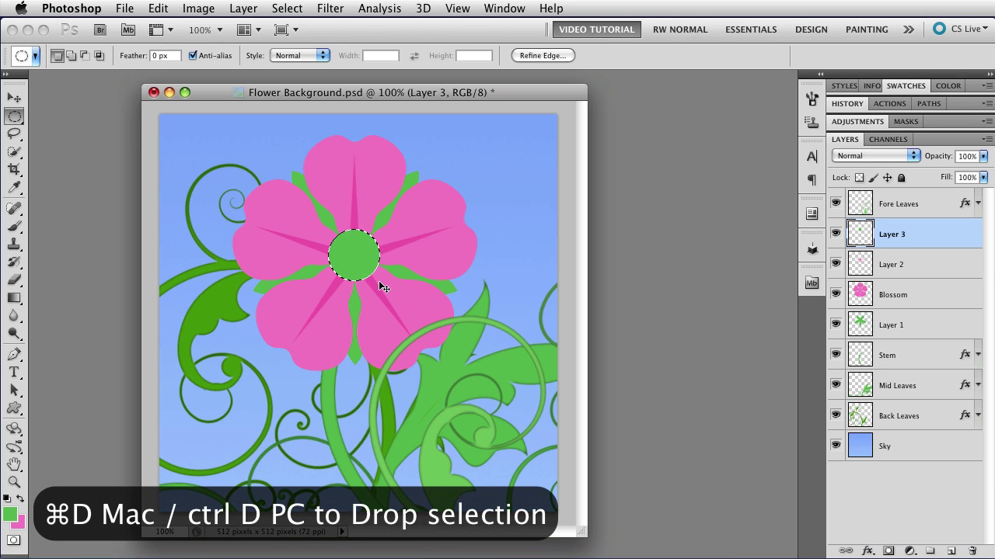
{"action": "key", "text": "super+d"}
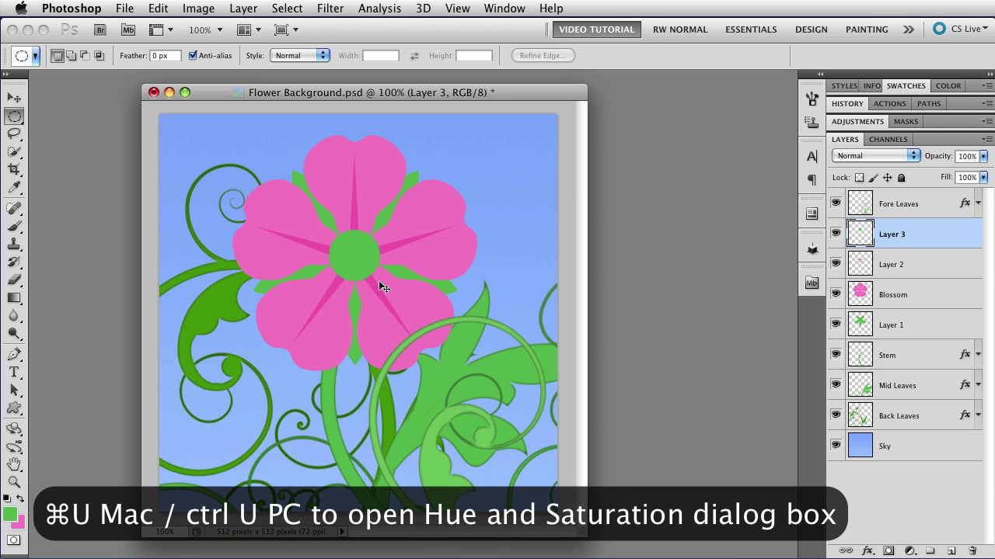
Step: Recolour the centre disc golden yellow using Hue/Saturation: Hue -70, Saturation +61
{"action": "key", "text": "super+u"}
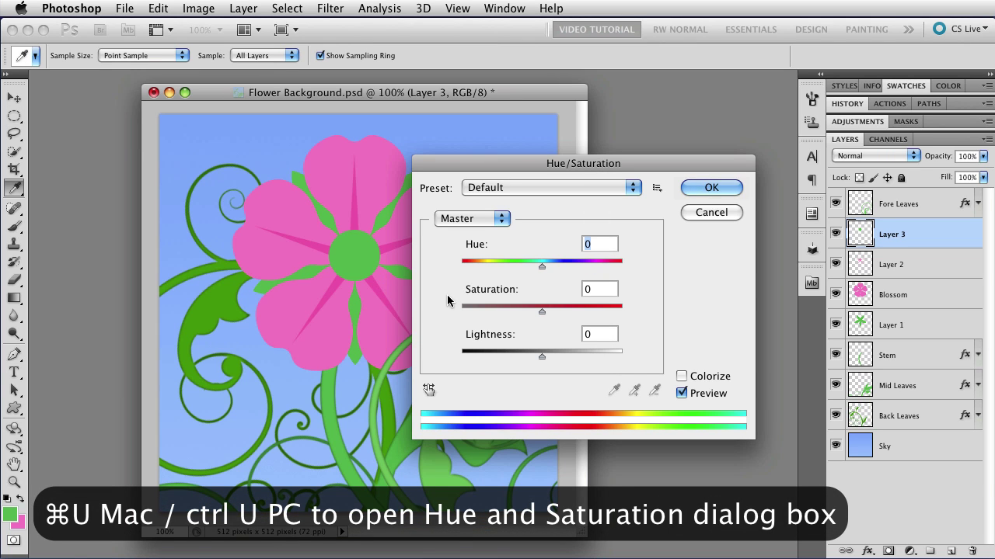
{"action": "left_click_drag", "start_coordinate": [541, 266], "coordinate": [498, 271]}
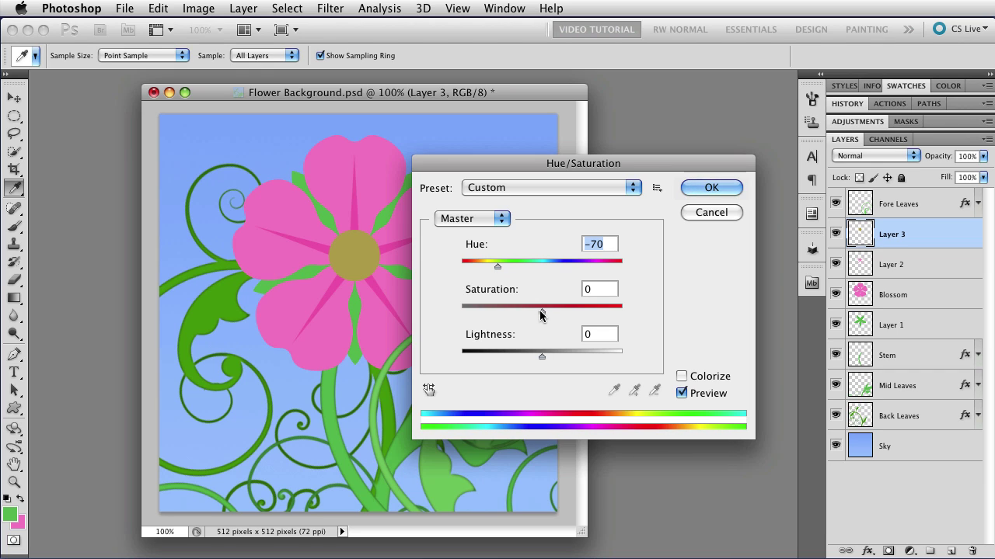
{"action": "left_click_drag", "start_coordinate": [542, 312], "coordinate": [592, 312]}
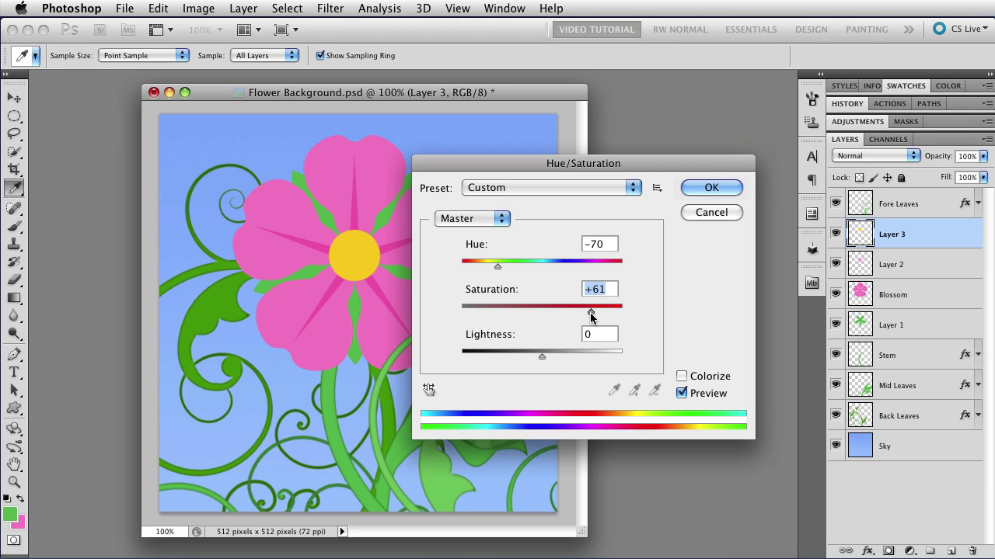
{"action": "left_click", "coordinate": [696, 187]}
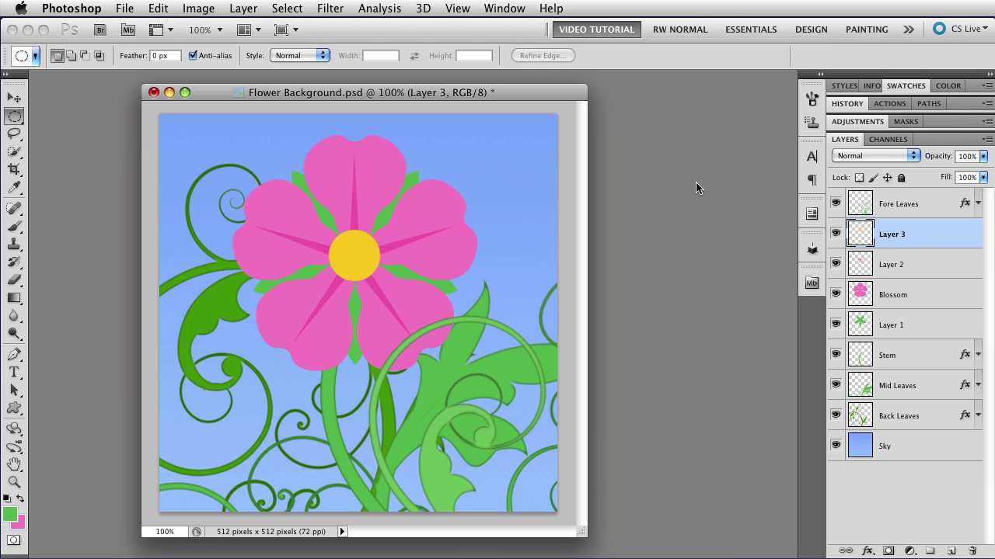